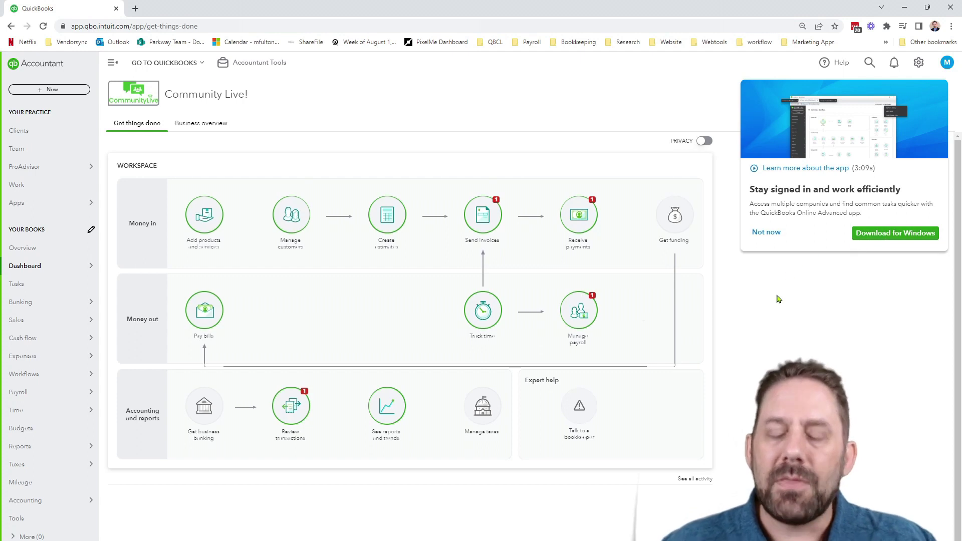
- Dismiss the Windows app download offer and switch to the Larry's Landscaping sample company in QuickBooks Desktop
{"action": "left_click", "coordinate": [764, 233]}
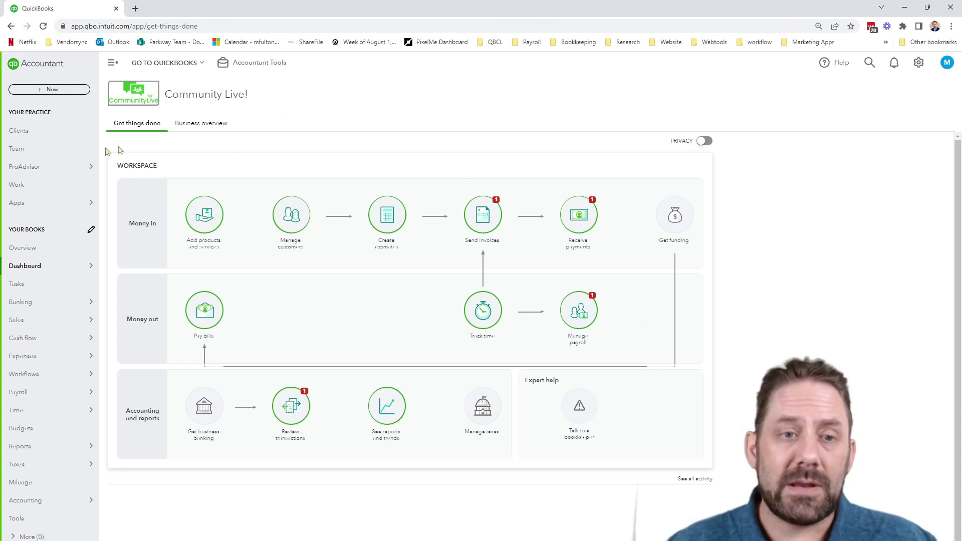
{"action": "mouse_move", "coordinate": [54, 267]}
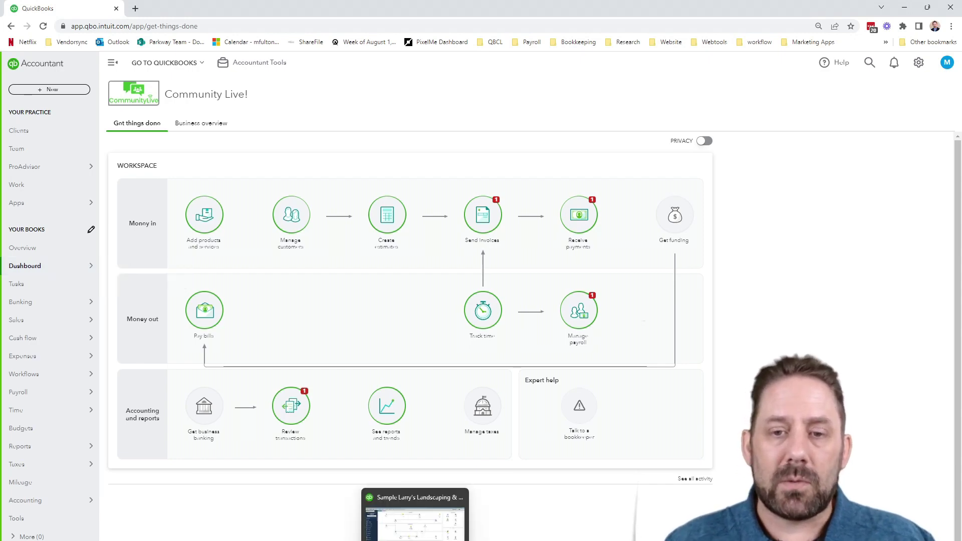
{"action": "left_click", "coordinate": [415, 511]}
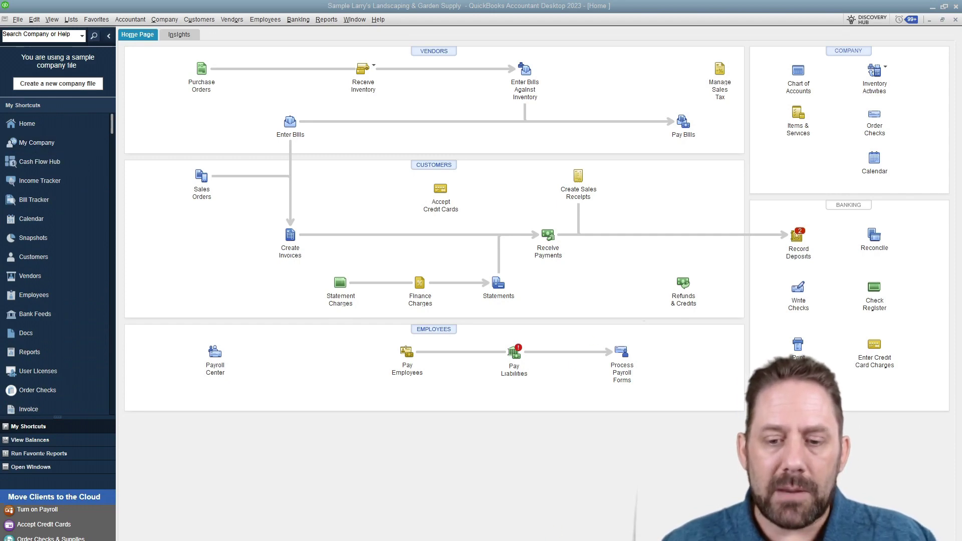
- Return to QuickBooks Online in Chrome and look through the navigation entries under Your Books
{"action": "mouse_move", "coordinate": [349, 540]}
{"action": "left_click", "coordinate": [349, 521]}
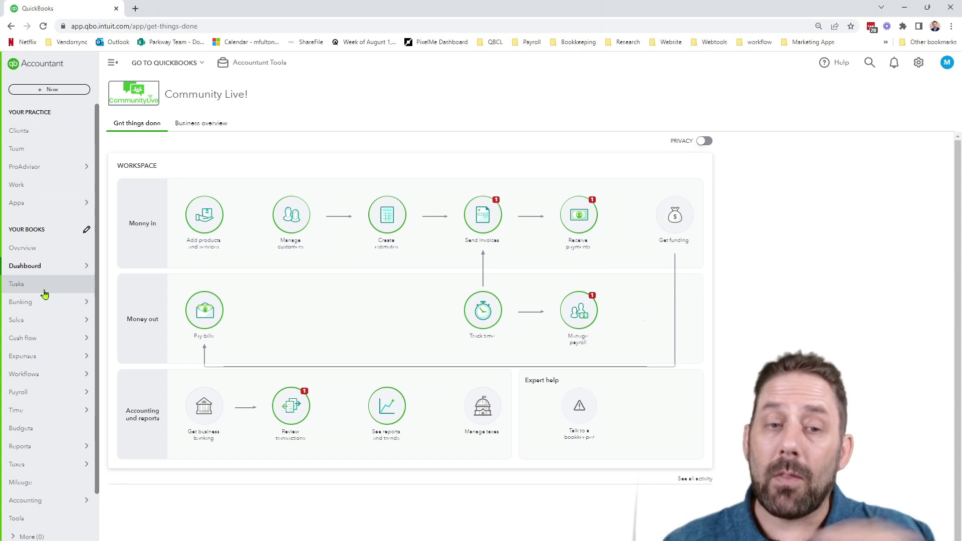
{"action": "scroll", "coordinate": [40, 279], "scroll_direction": "down", "scroll_amount": 1}
{"action": "scroll", "coordinate": [40, 279], "scroll_direction": "down", "scroll_amount": 1}
{"action": "mouse_move", "coordinate": [49, 292]}
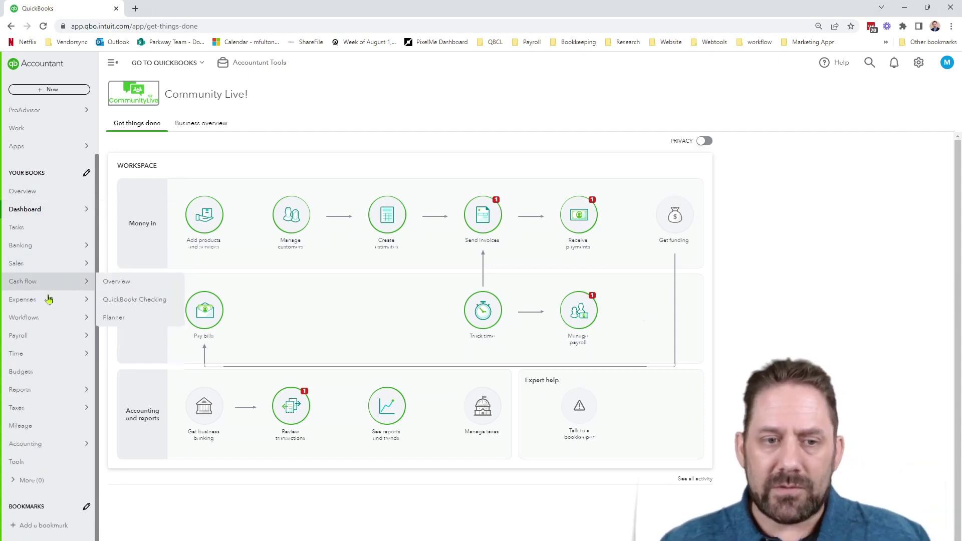
{"action": "mouse_move", "coordinate": [40, 446]}
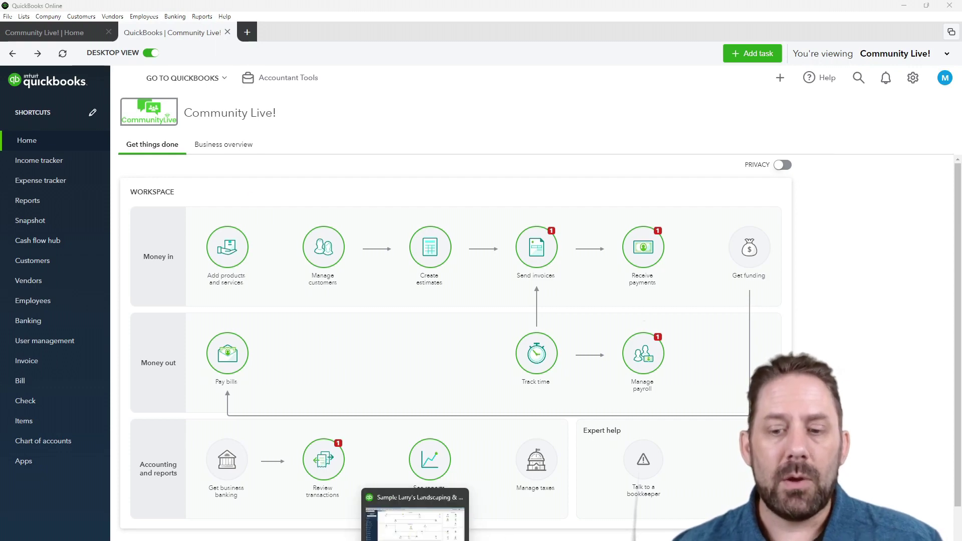
- Switch to QuickBooks Desktop and check its File menu
{"action": "left_click", "coordinate": [431, 518]}
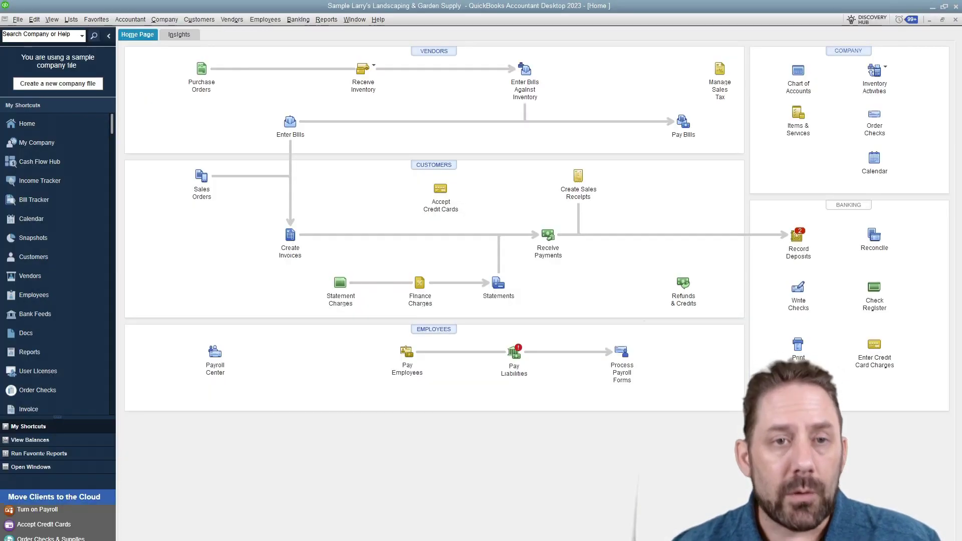
{"action": "left_click", "coordinate": [21, 20]}
{"action": "left_click", "coordinate": [23, 19]}
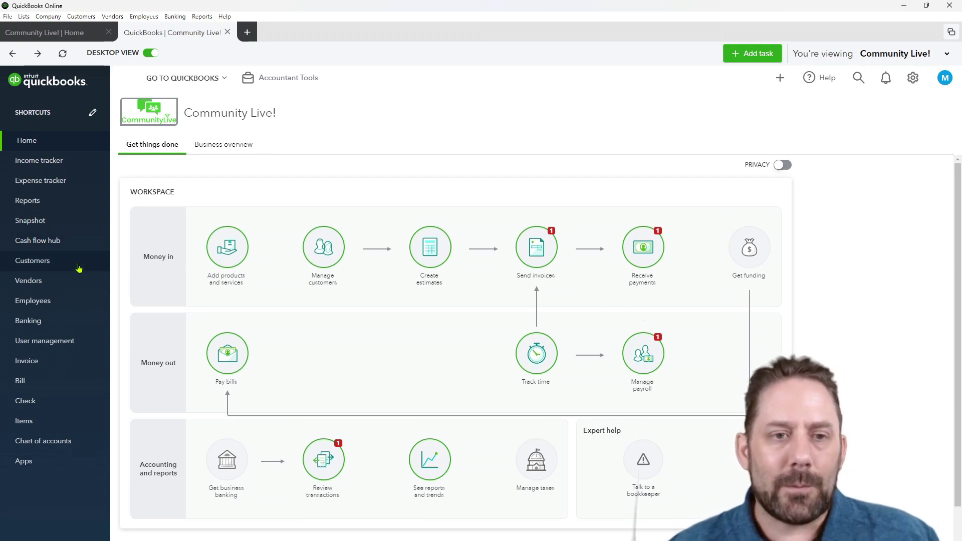
- In the QuickBooks Online desktop app, open the client Toper's Tree Service and turn off Desktop View
{"action": "left_click", "coordinate": [220, 80]}
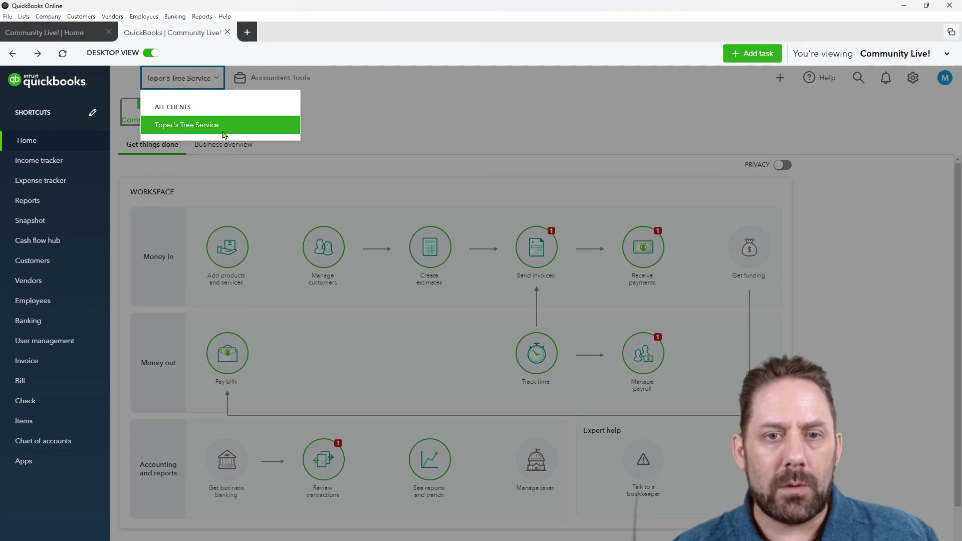
{"action": "left_click", "coordinate": [223, 125]}
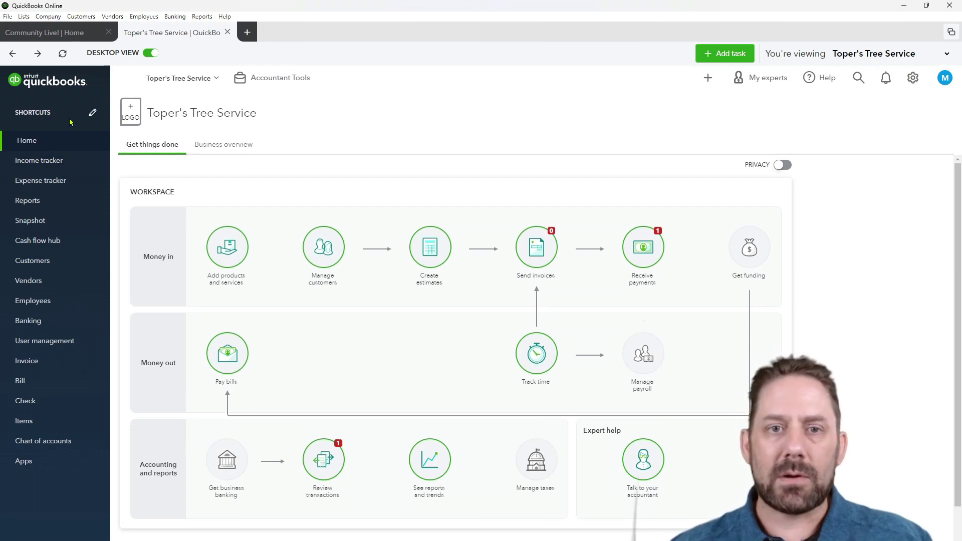
{"action": "left_click", "coordinate": [214, 80]}
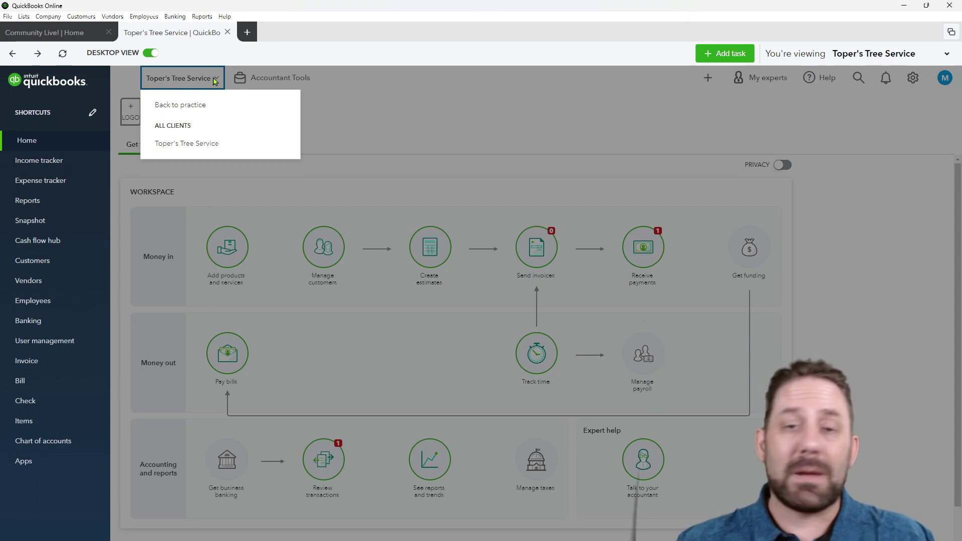
{"action": "left_click", "coordinate": [436, 91]}
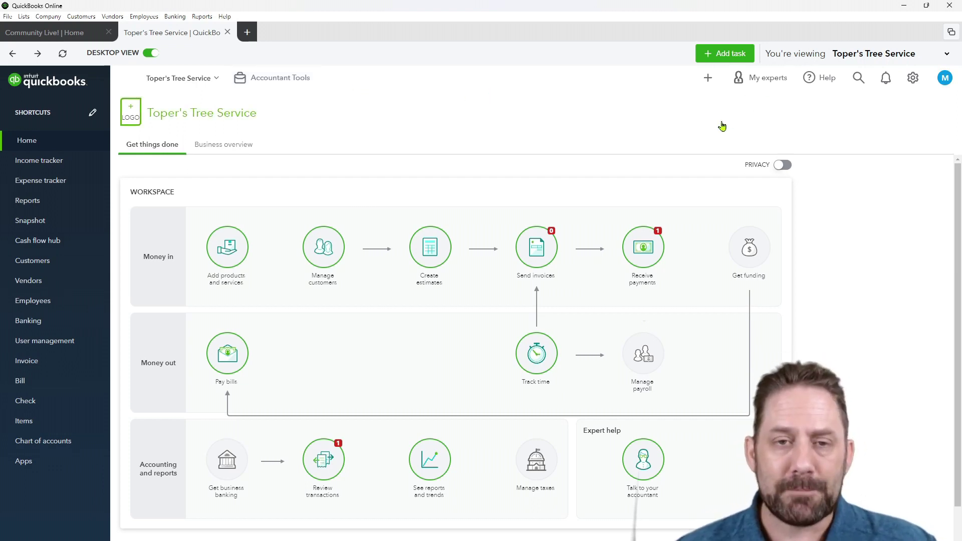
{"action": "left_click", "coordinate": [153, 54]}
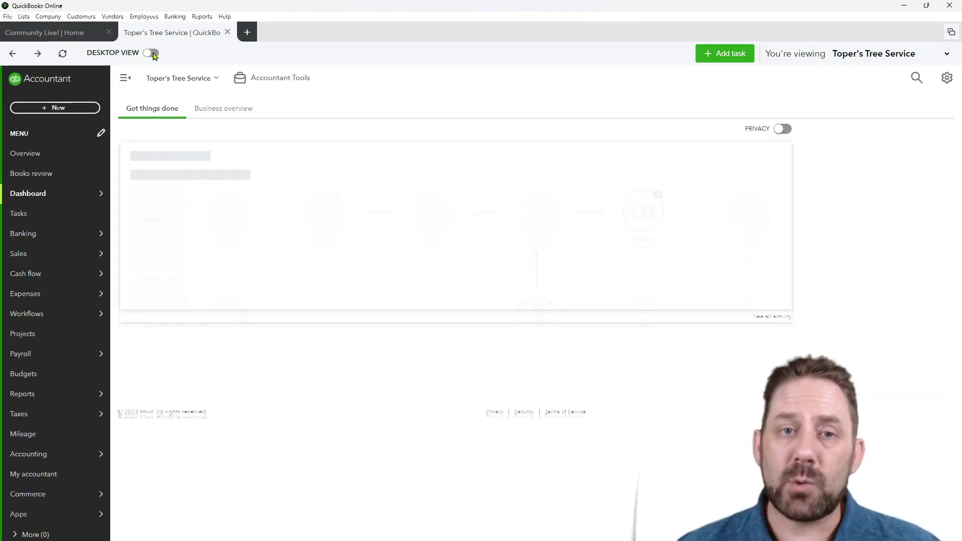
{"action": "mouse_move", "coordinate": [18, 195]}
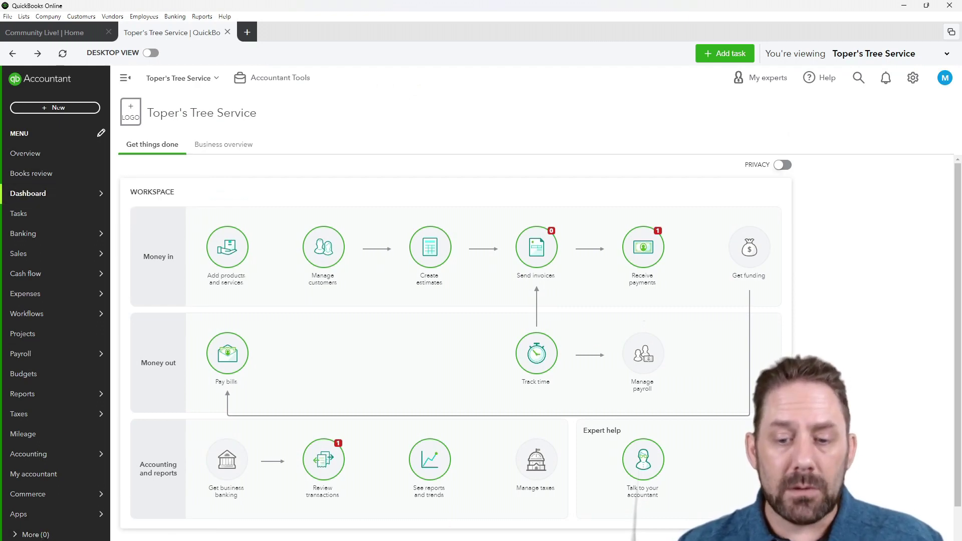
- Switch to QuickBooks Online in Chrome and open the books of the client Toper's Tree Service
{"action": "mouse_move", "coordinate": [349, 540]}
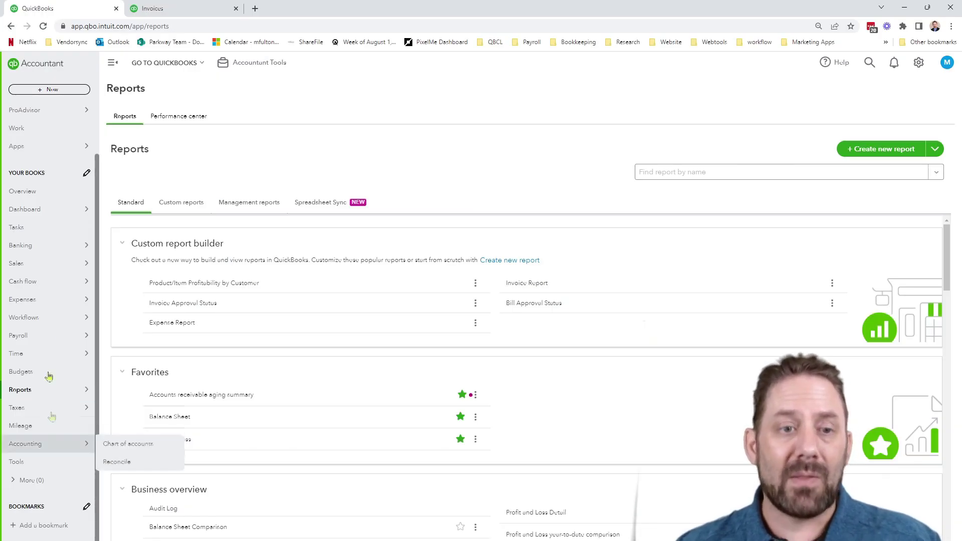
{"action": "left_click", "coordinate": [199, 67]}
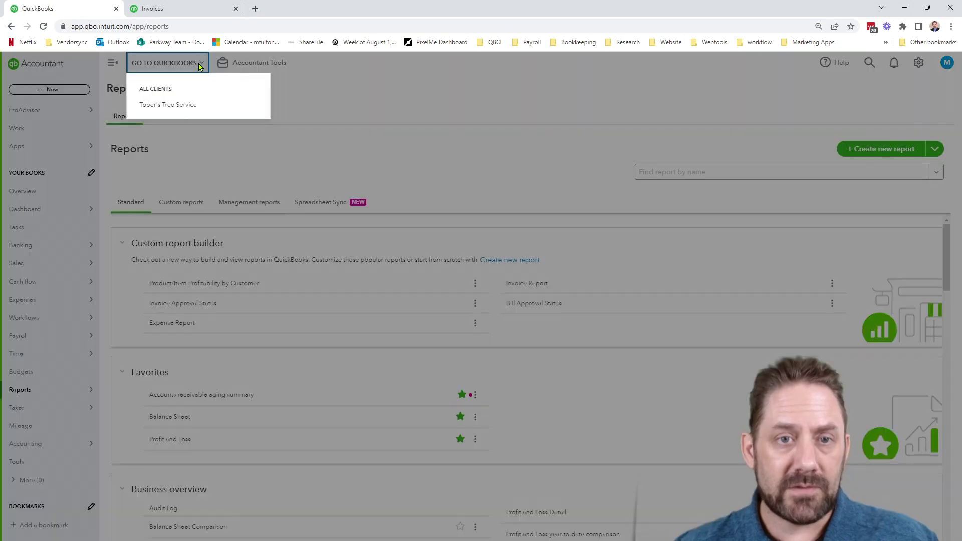
{"action": "left_click", "coordinate": [176, 104]}
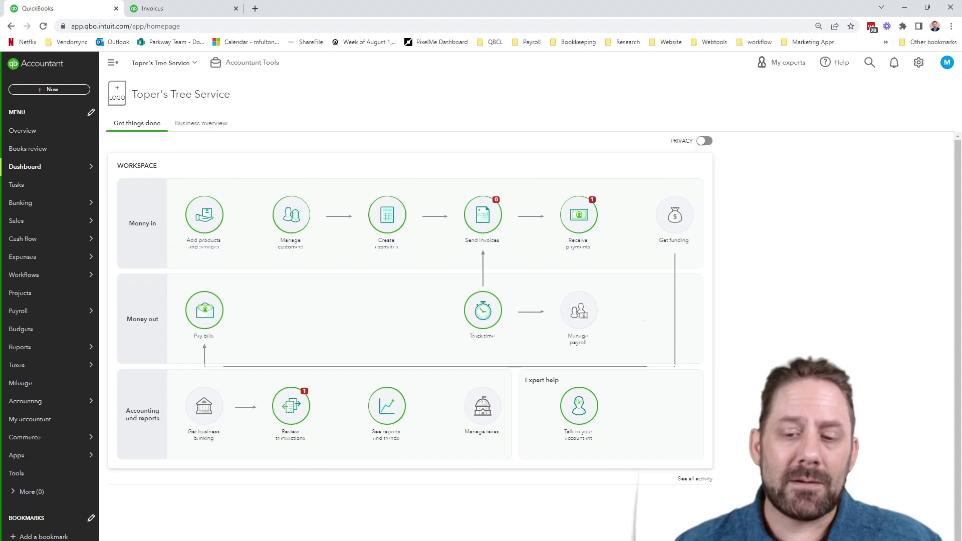
- Switch to the QuickBooks Online desktop app and check the company list beside Toper's Tree Service
{"action": "left_click", "coordinate": [438, 519]}
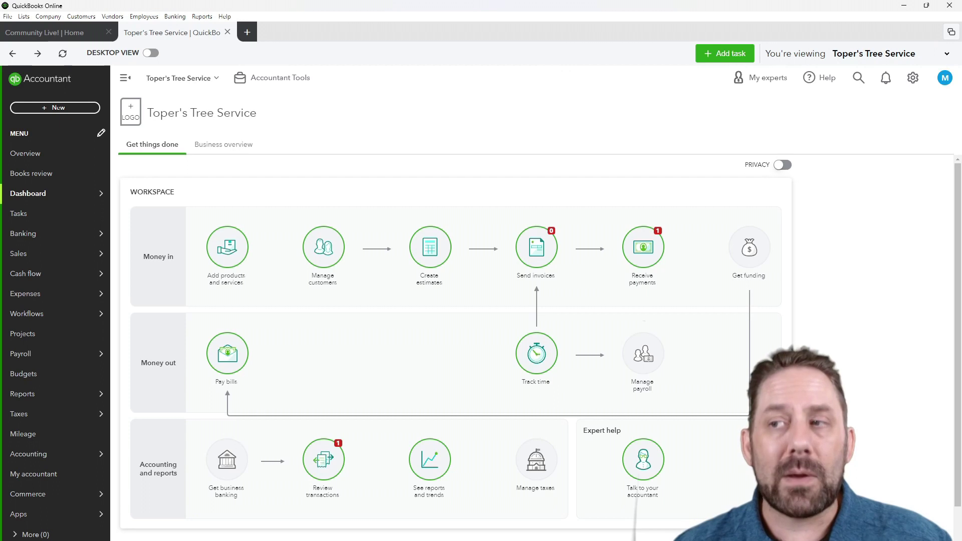
{"action": "left_click", "coordinate": [946, 54]}
{"action": "left_click", "coordinate": [946, 54]}
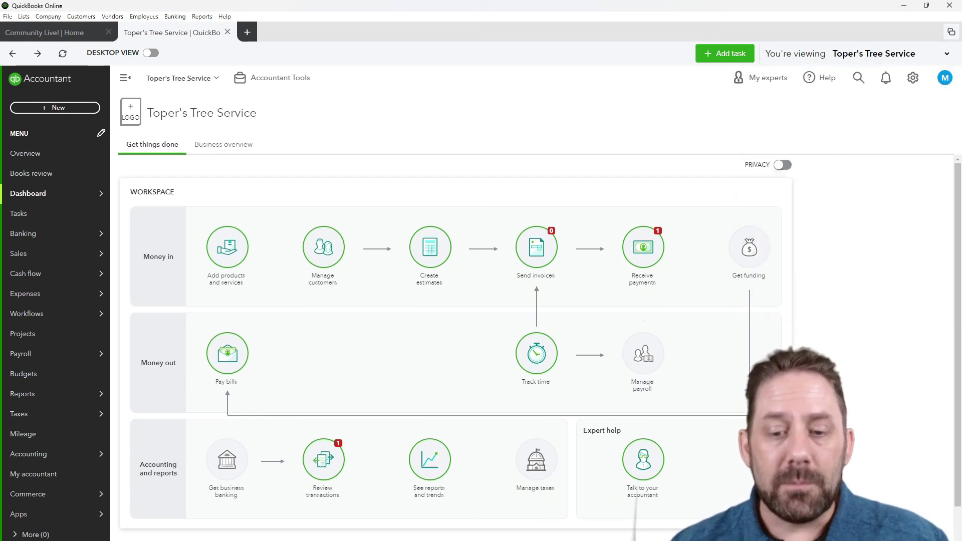
- Return to Chrome and switch the open company to Community Live!
{"action": "left_click", "coordinate": [351, 505]}
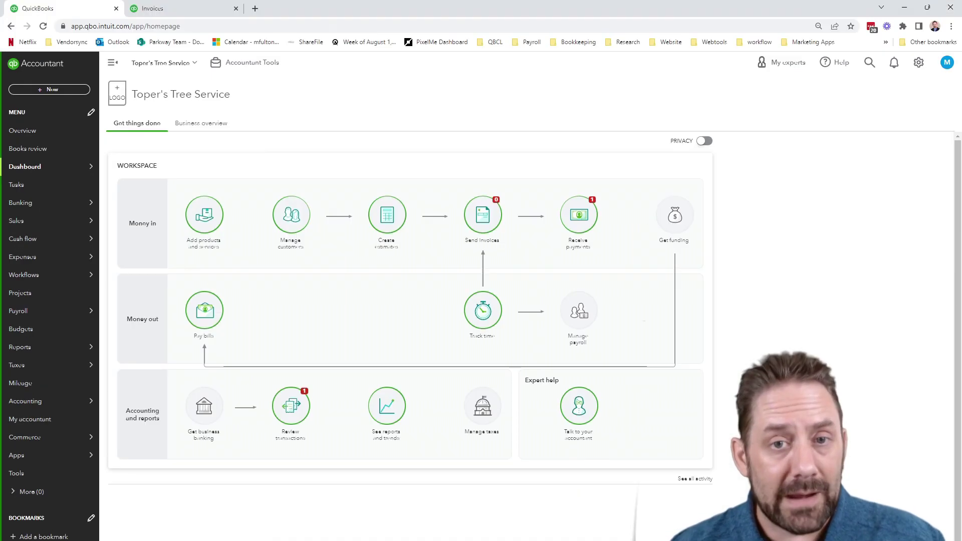
{"action": "left_click", "coordinate": [918, 64]}
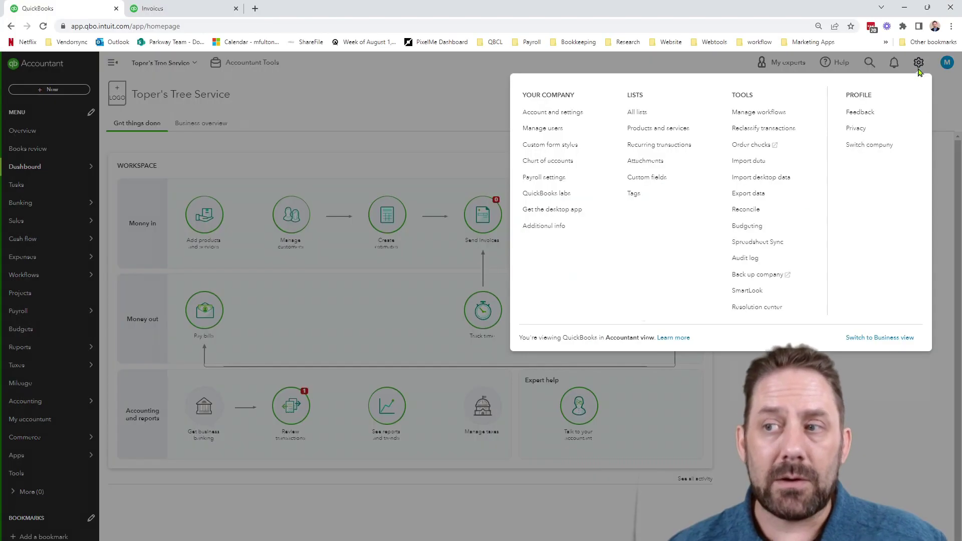
{"action": "left_click", "coordinate": [884, 146]}
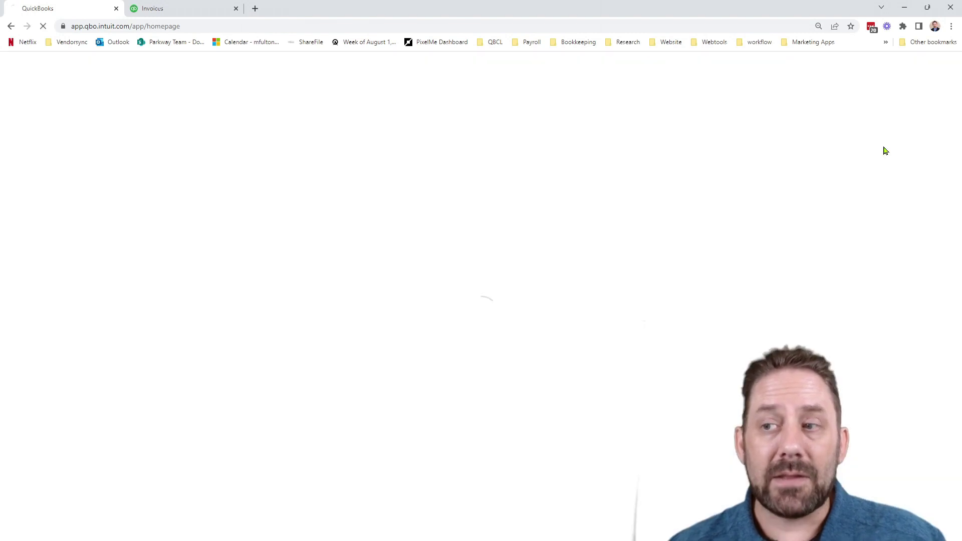
{"action": "mouse_move", "coordinate": [438, 540]}
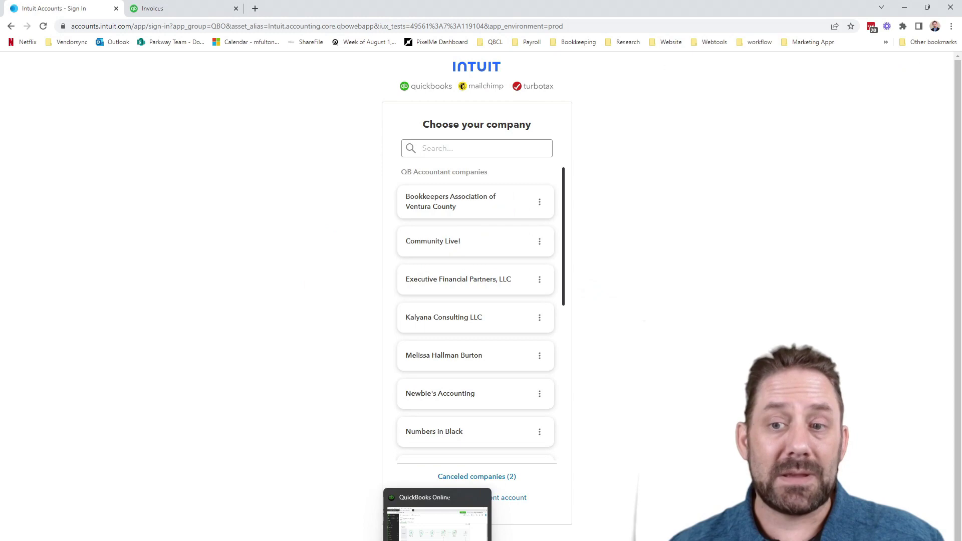
{"action": "left_click", "coordinate": [473, 243]}
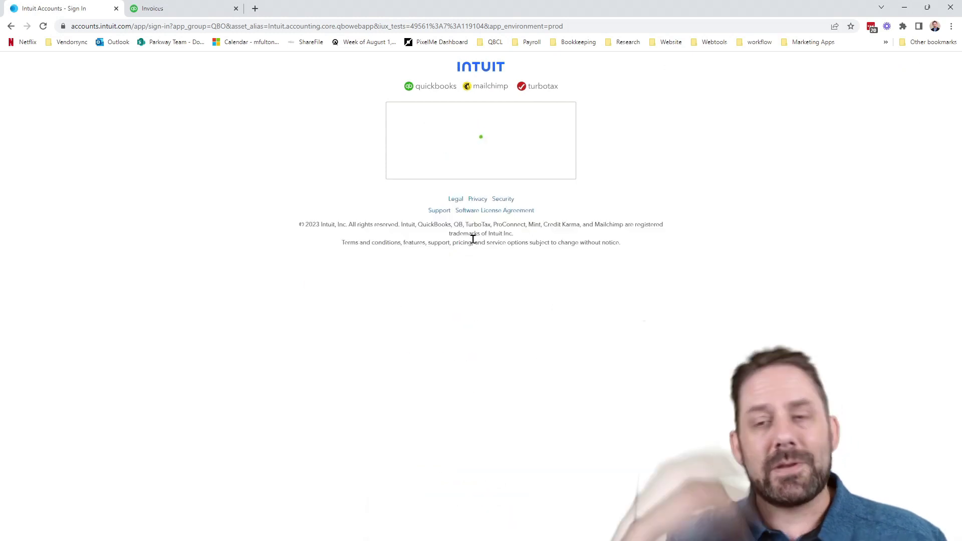
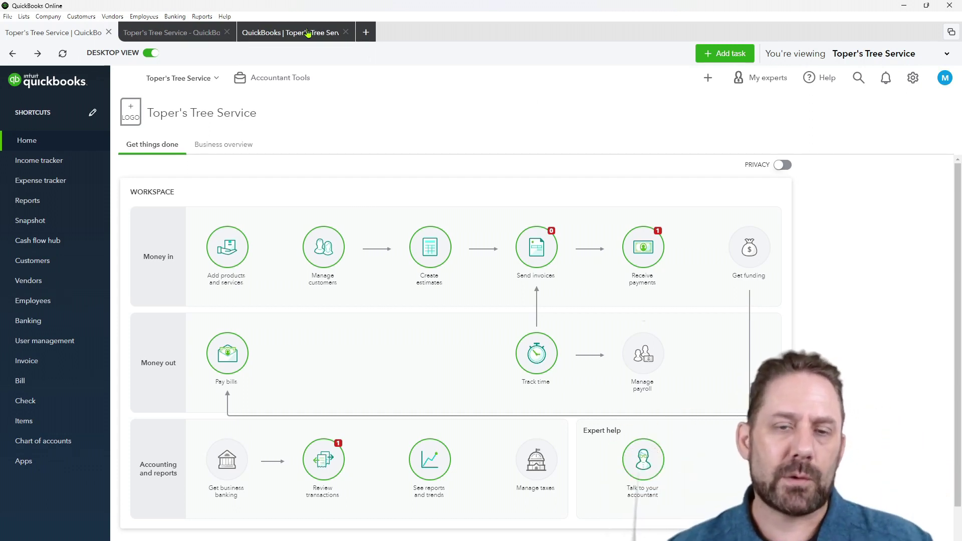
- In the QuickBooks Online desktop app, close the Toper's Tree Service home page tab beside the bill and open a new one
{"action": "left_click", "coordinate": [170, 32]}
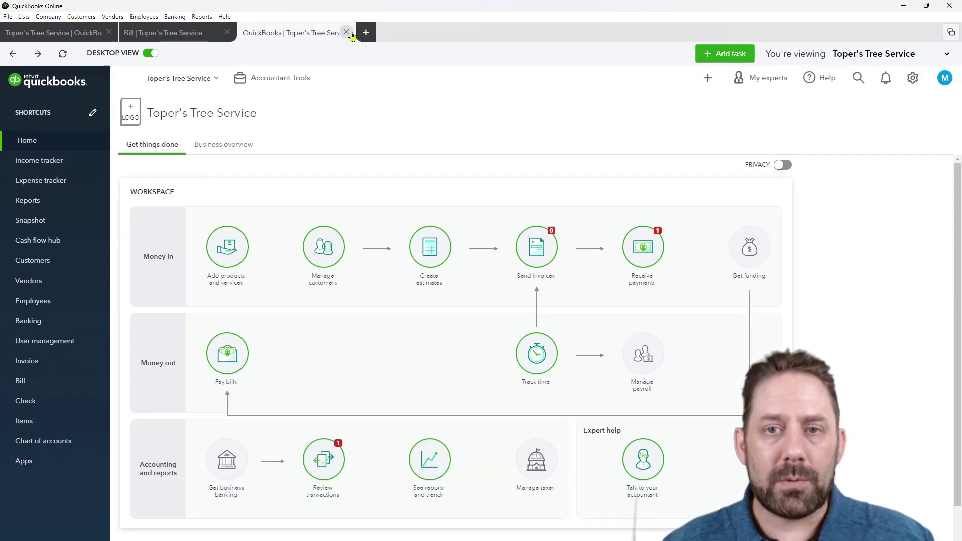
{"action": "left_click", "coordinate": [345, 32]}
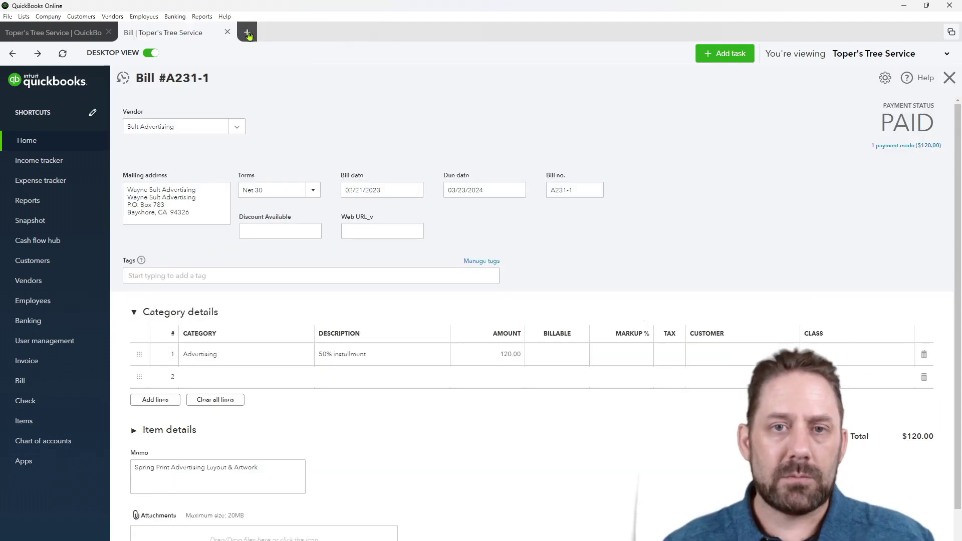
{"action": "left_click", "coordinate": [247, 32]}
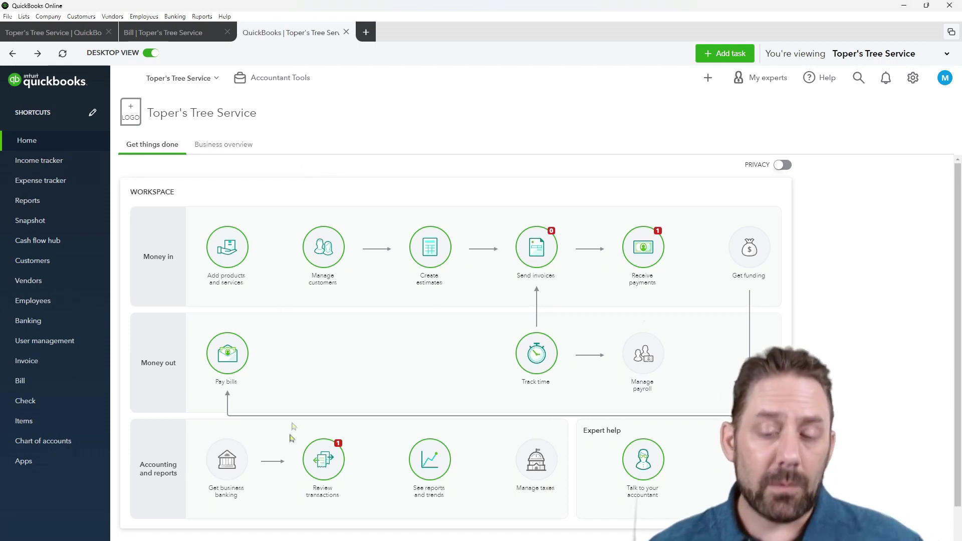
- Switch to the Invoices tab in Chrome and open the Profit and Loss Detail report for Community Live!
{"action": "mouse_move", "coordinate": [350, 540]}
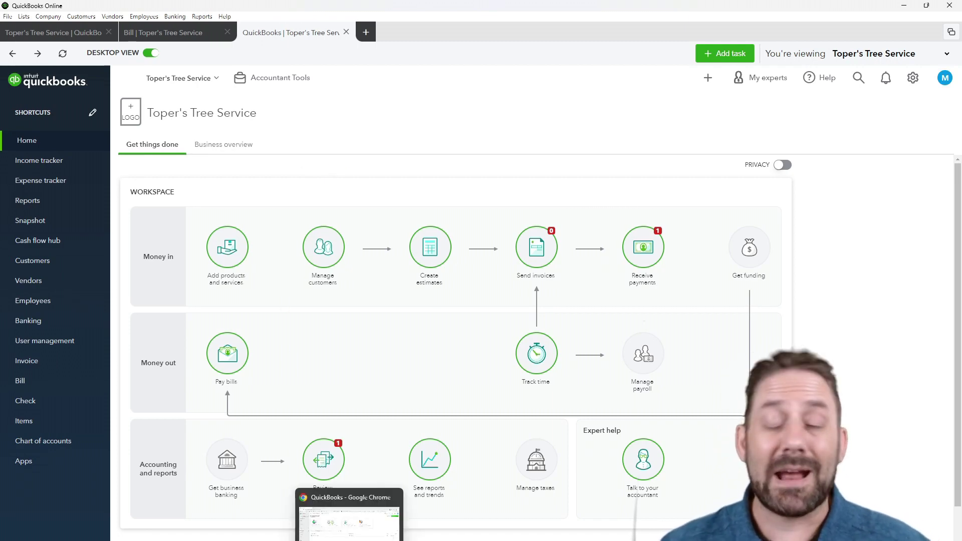
{"action": "left_click", "coordinate": [349, 522]}
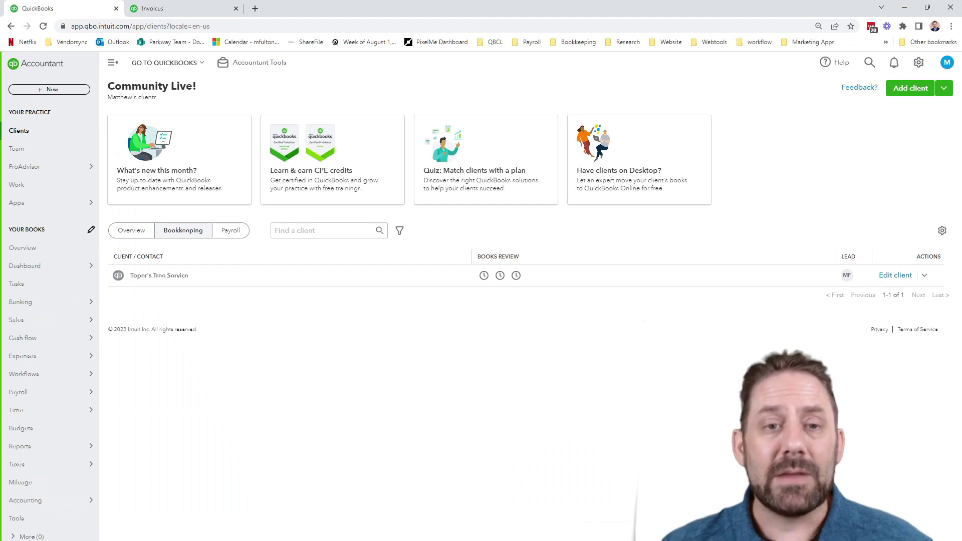
{"action": "left_click", "coordinate": [185, 16]}
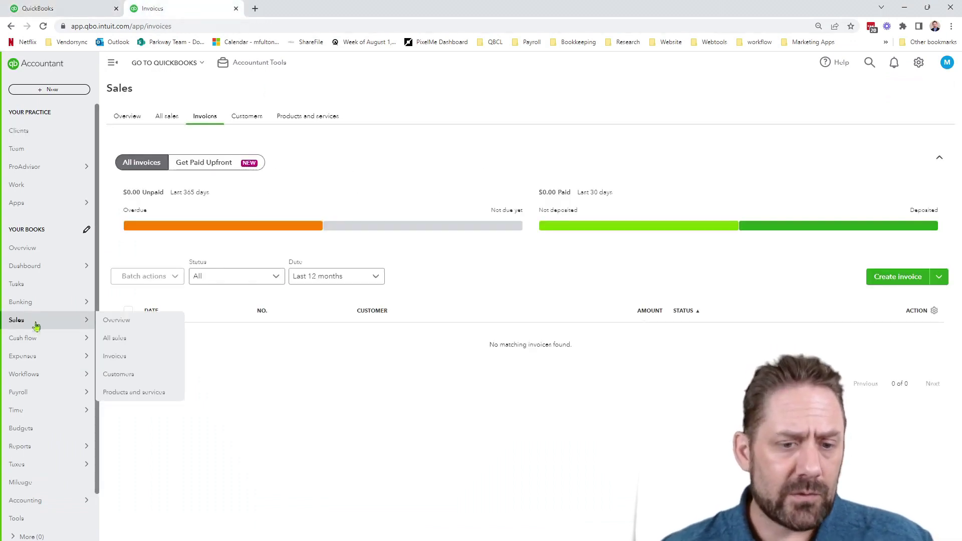
{"action": "left_click", "coordinate": [41, 446]}
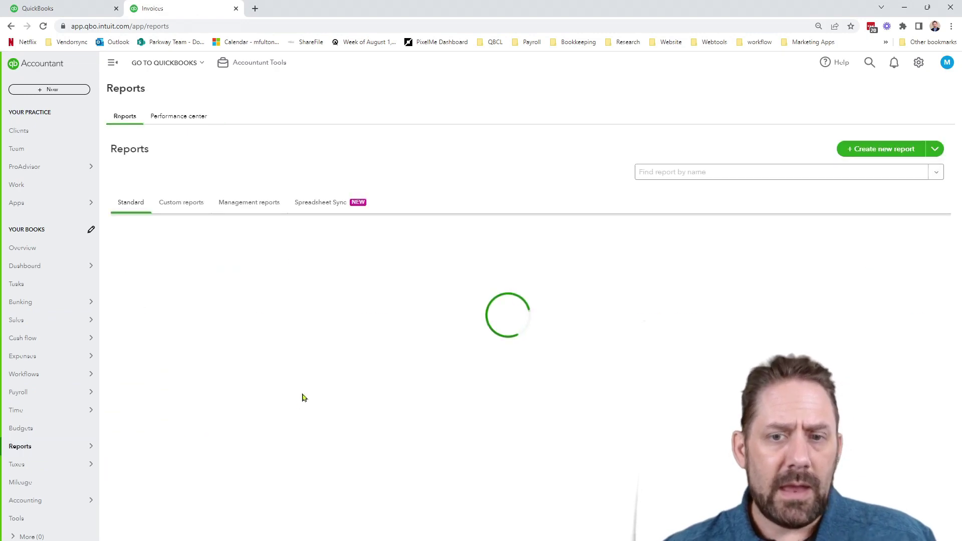
{"action": "scroll", "coordinate": [530, 312], "scroll_direction": "down", "scroll_amount": 2}
{"action": "scroll", "coordinate": [530, 313], "scroll_direction": "down", "scroll_amount": 2}
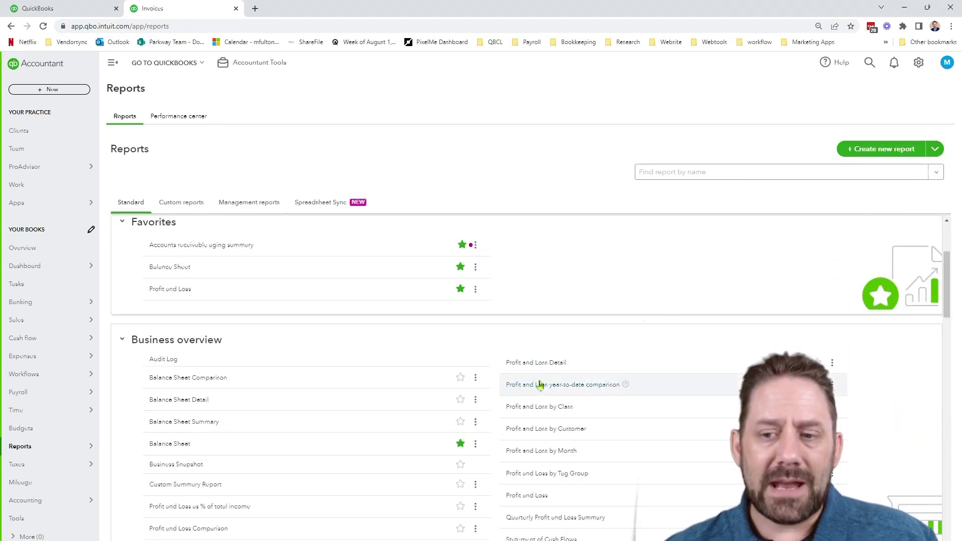
{"action": "left_click", "coordinate": [537, 366]}
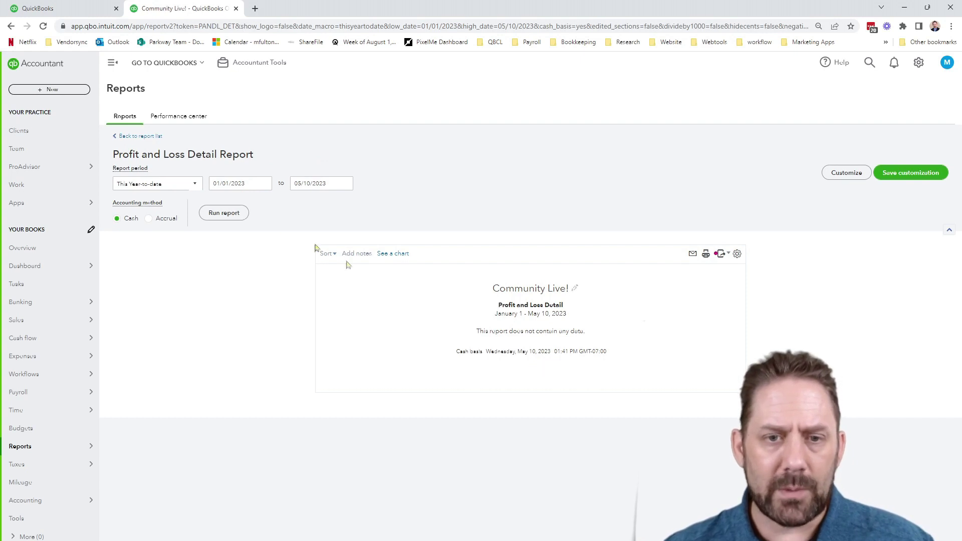
- Set the Profit and Loss Detail report period to All Dates and run the report
{"action": "left_click", "coordinate": [195, 185]}
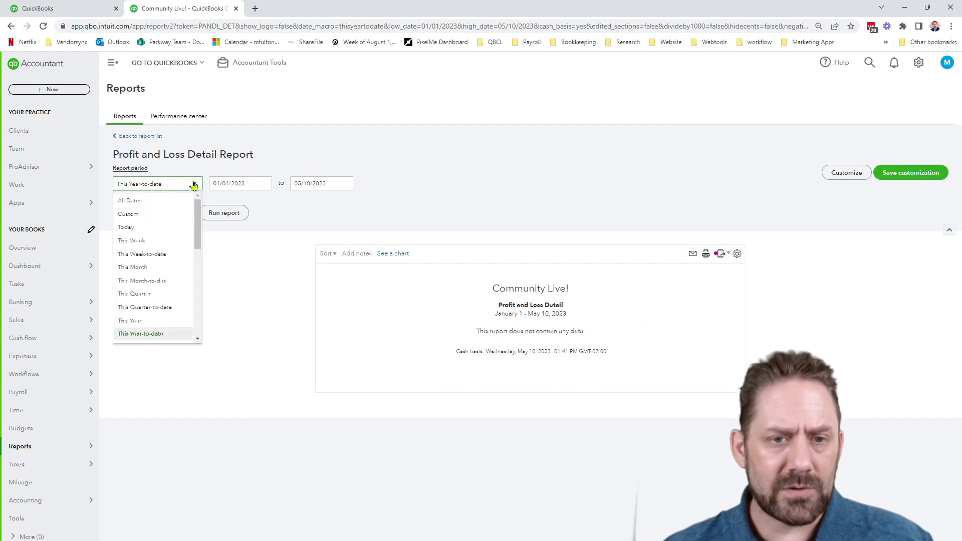
{"action": "left_click", "coordinate": [162, 200]}
{"action": "left_click", "coordinate": [221, 215]}
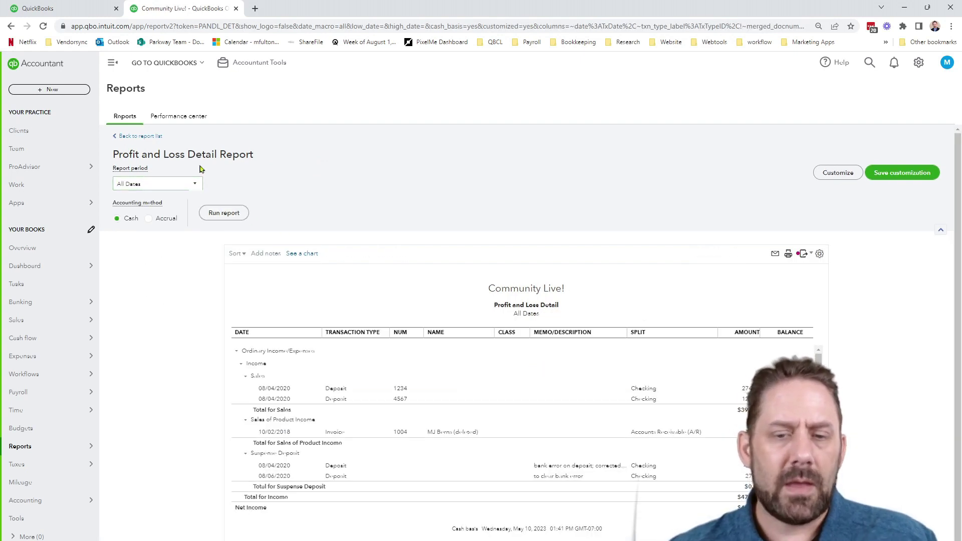
- Open the 08/04/2020 bank deposit in a duplicate of the report tab and switch between the report and the deposit
{"action": "right_click", "coordinate": [196, 12]}
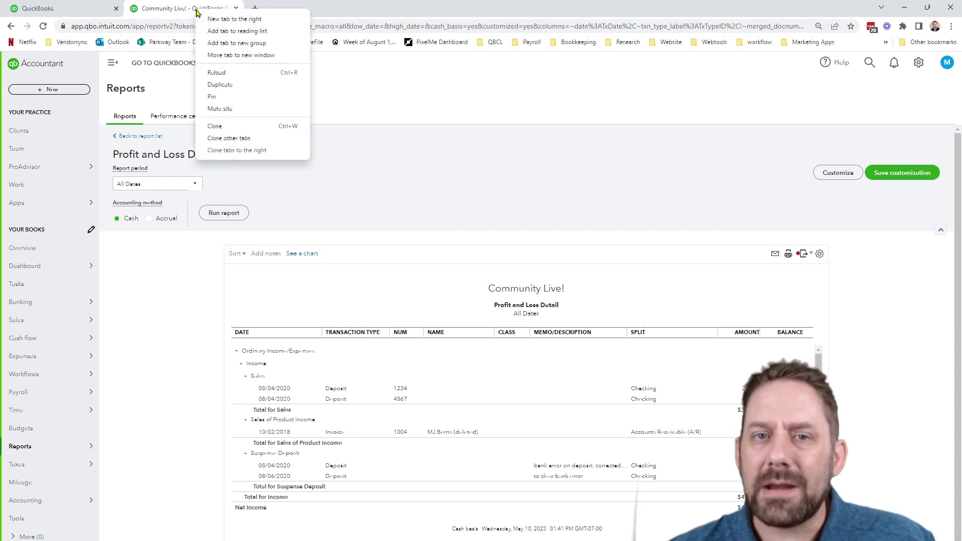
{"action": "left_click", "coordinate": [216, 86]}
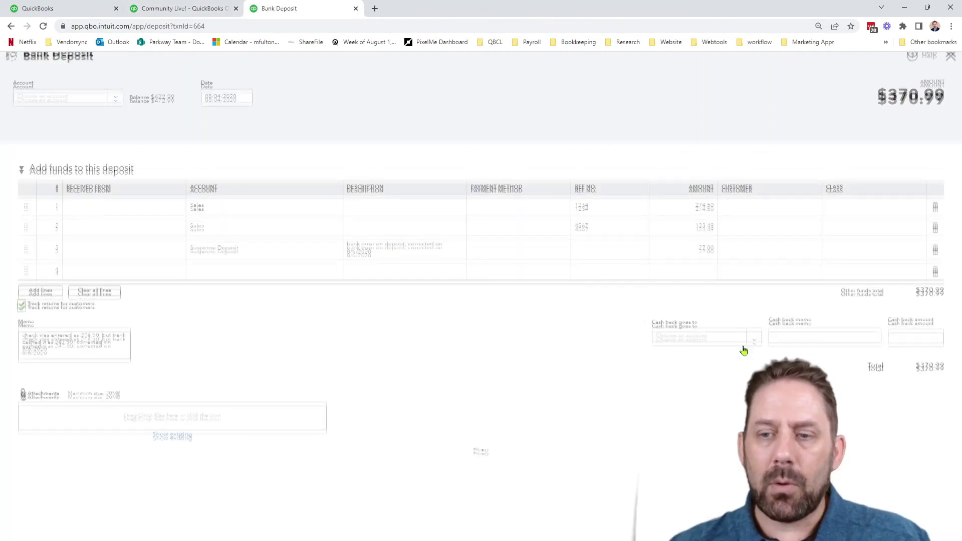
{"action": "left_click", "coordinate": [200, 13]}
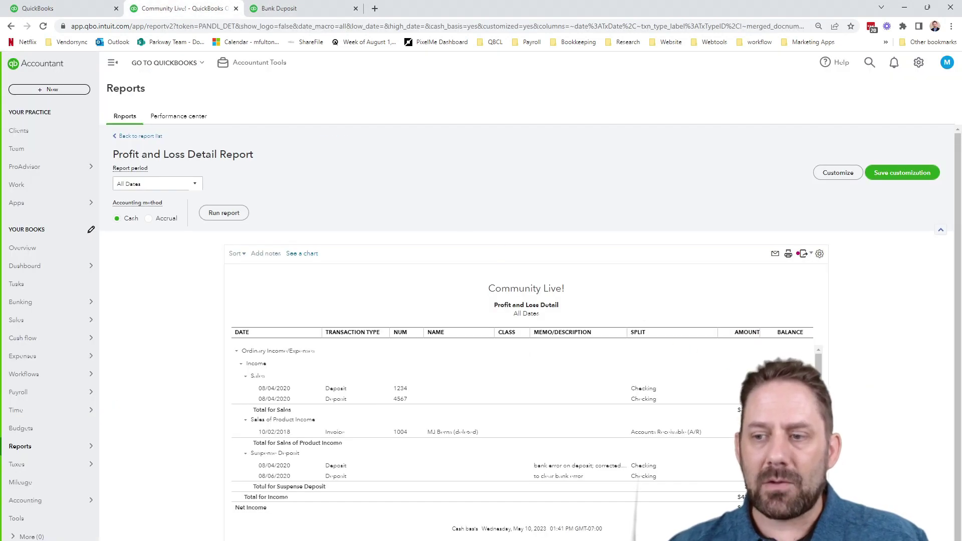
{"action": "left_click", "coordinate": [299, 14]}
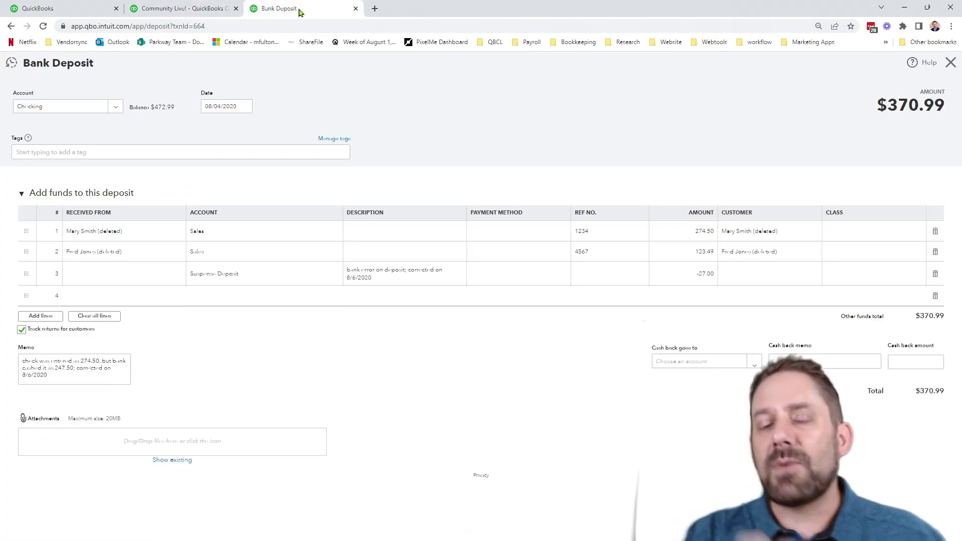